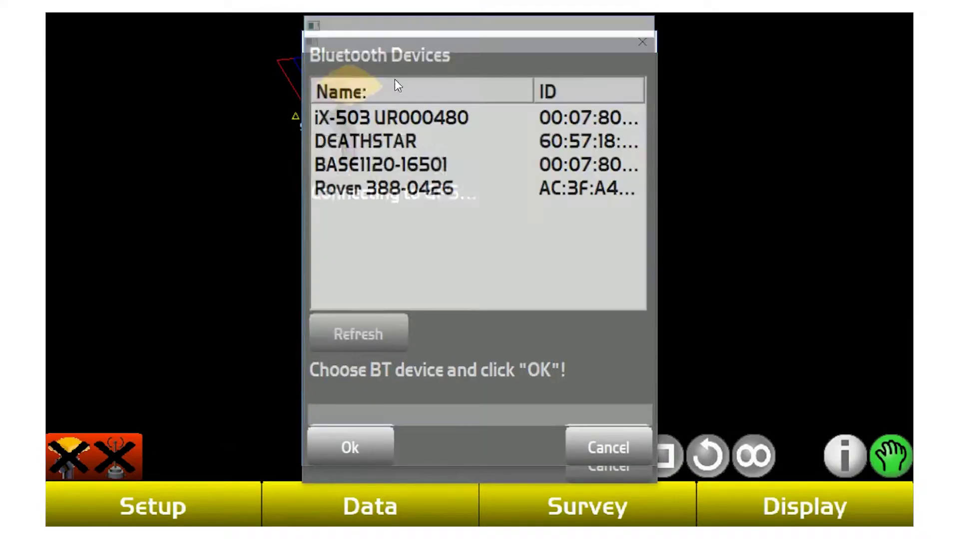
Connect to the GPS receiver in simulated mode and close the GPS Fix status dialog
click(385, 438)
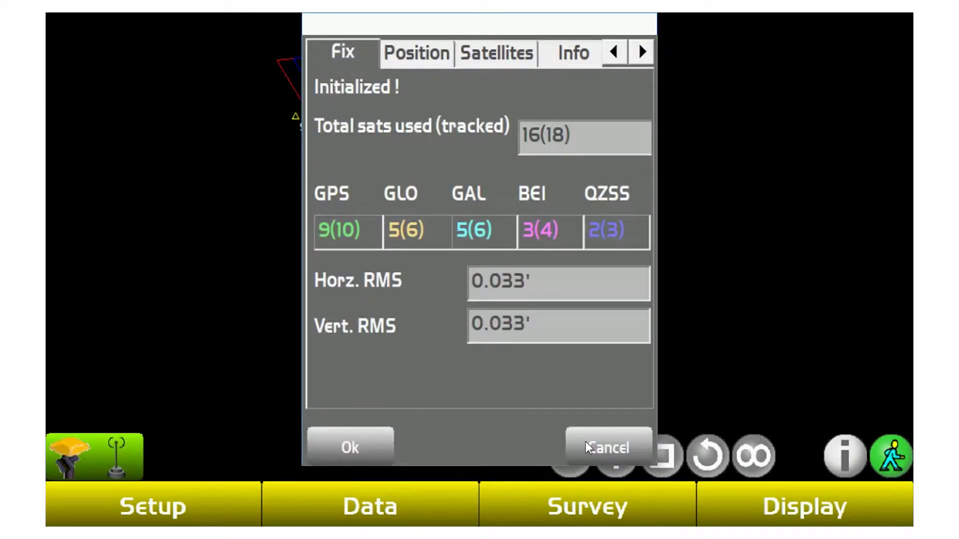
click(585, 443)
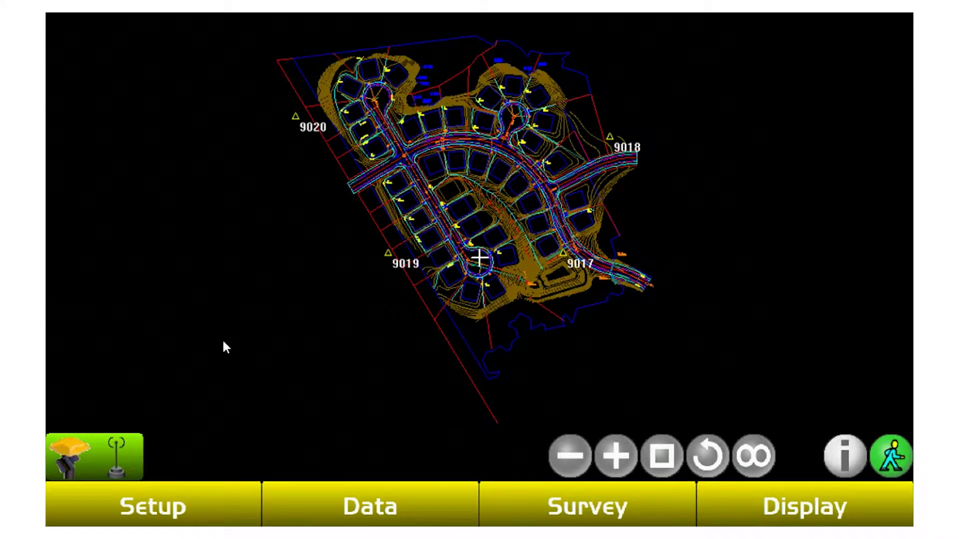
From Data > Control > Control points, start adding a new control point
click(322, 487)
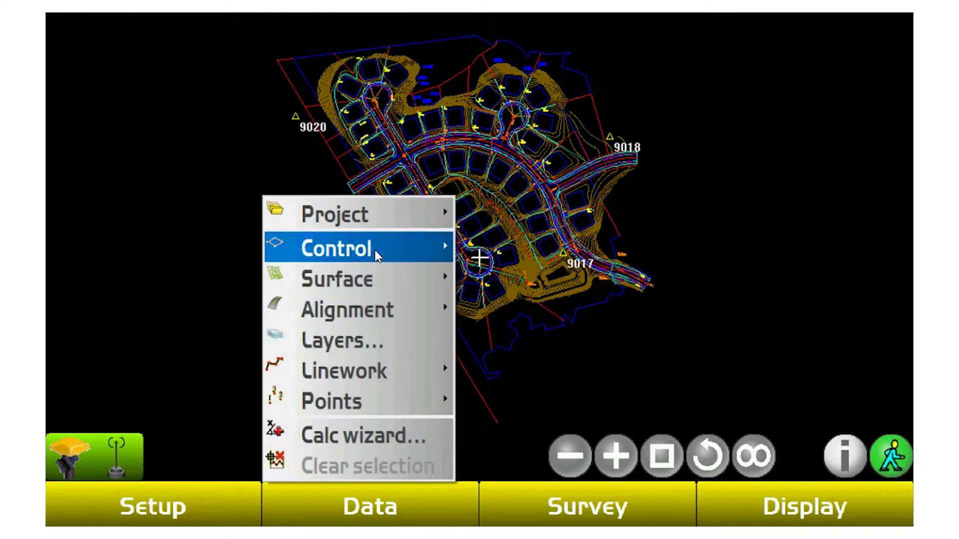
mouse_move(374, 250)
click(505, 244)
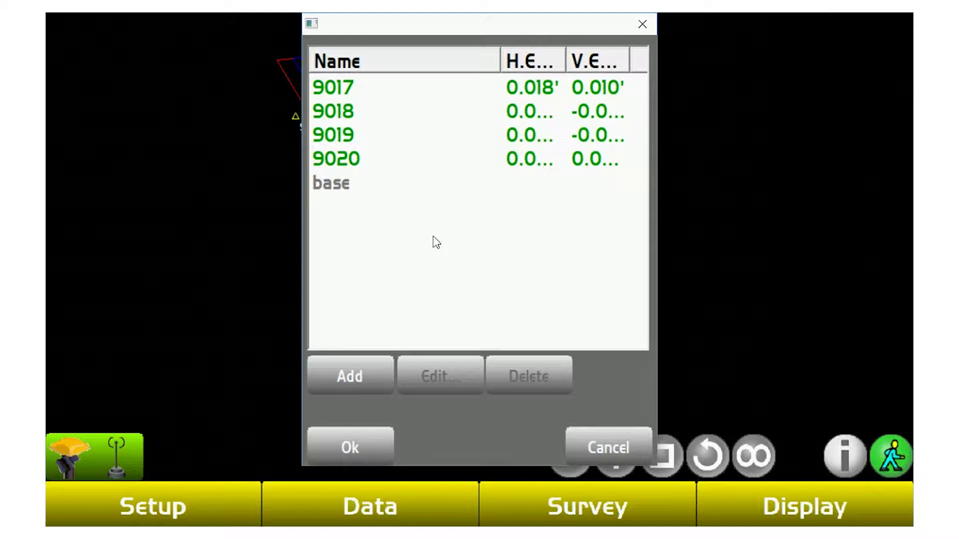
click(353, 374)
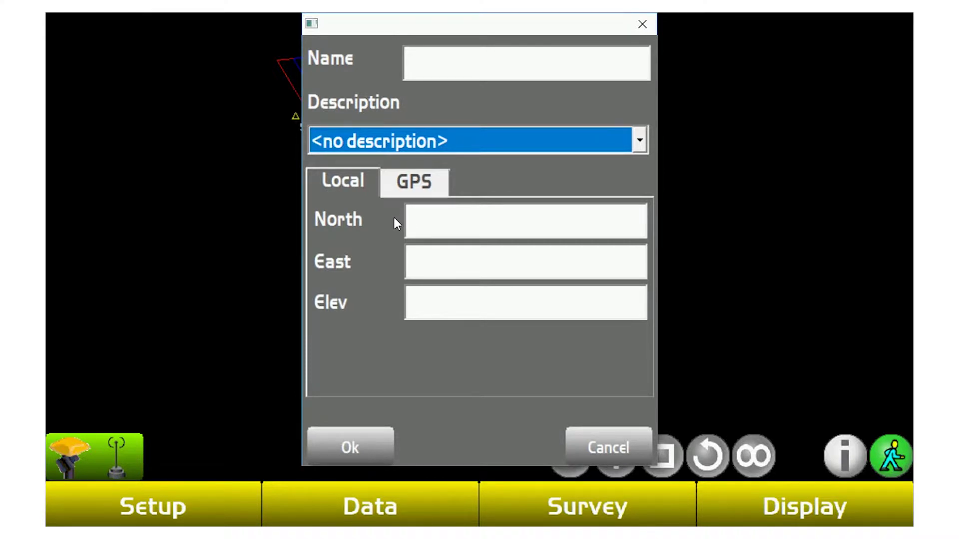
Tick Use horizontal and Use Vertical on the GPS tab, then cancel the new point
click(406, 186)
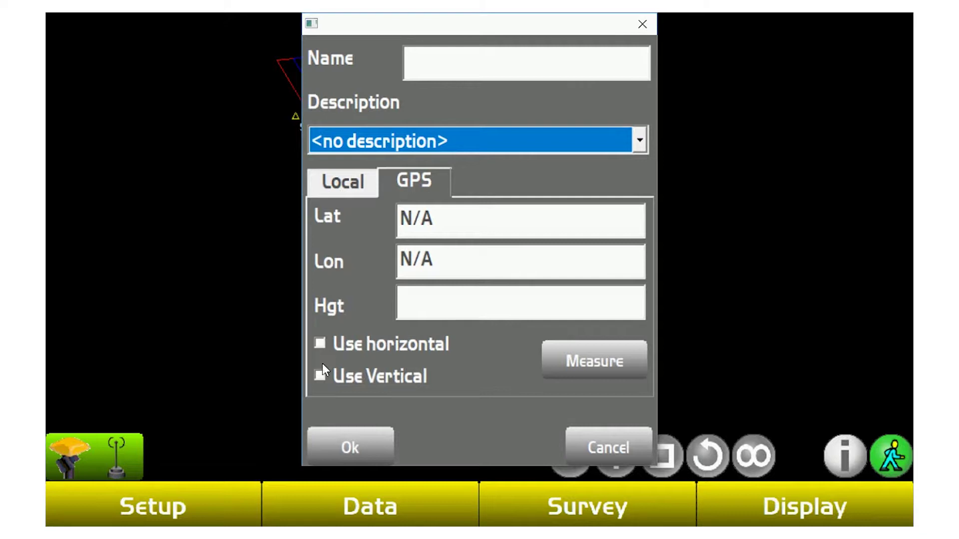
click(321, 376)
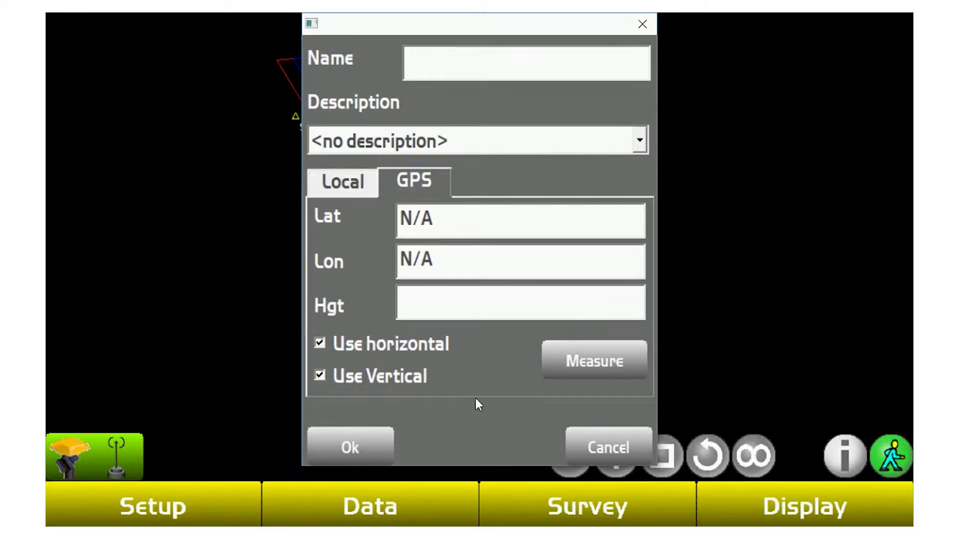
click(616, 447)
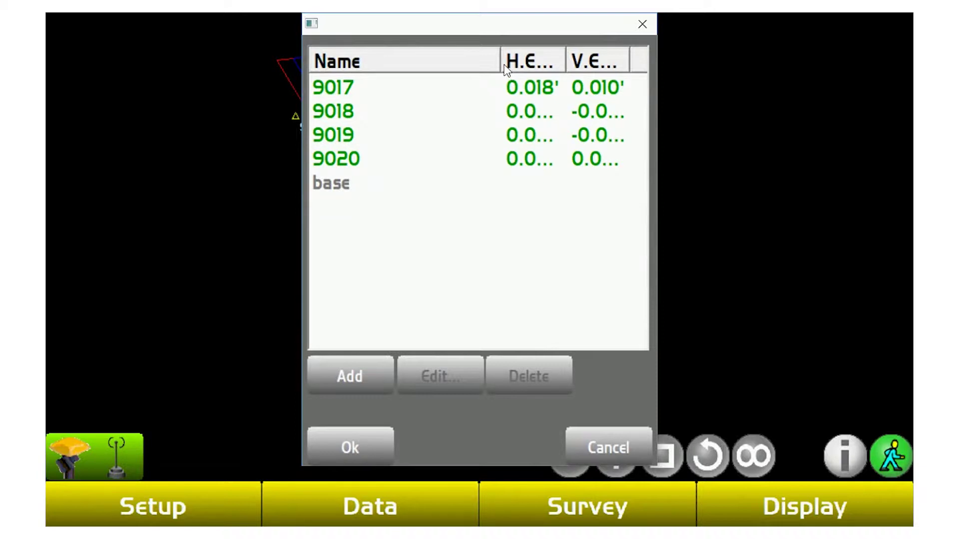
Narrow the Name column, widen H.Error and V.Error, then accept the control points list
drag(488, 69, 474, 68)
drag(533, 68, 538, 68)
drag(603, 68, 613, 68)
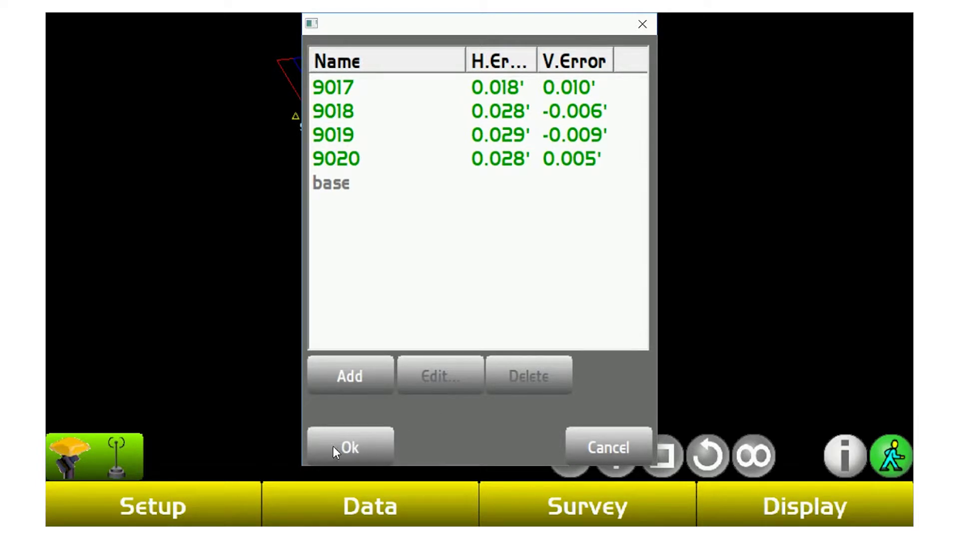
click(352, 447)
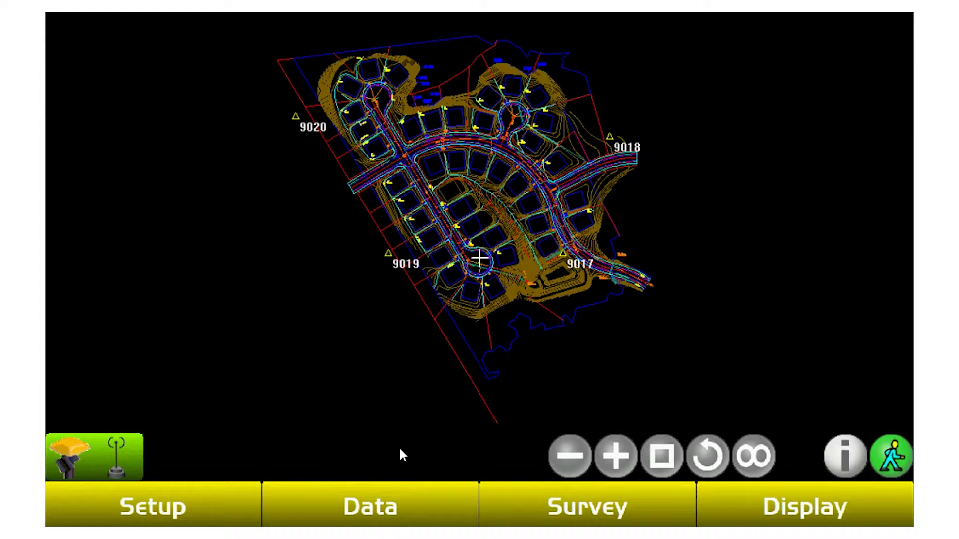
Change the design surface from West Side to FACES RIVER DELL 7-26-17 and confirm
click(398, 502)
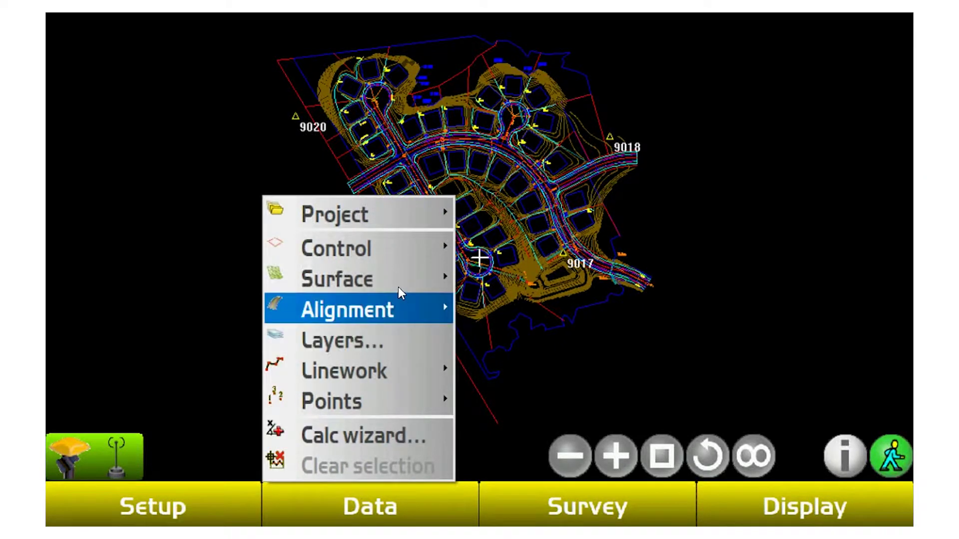
mouse_move(407, 283)
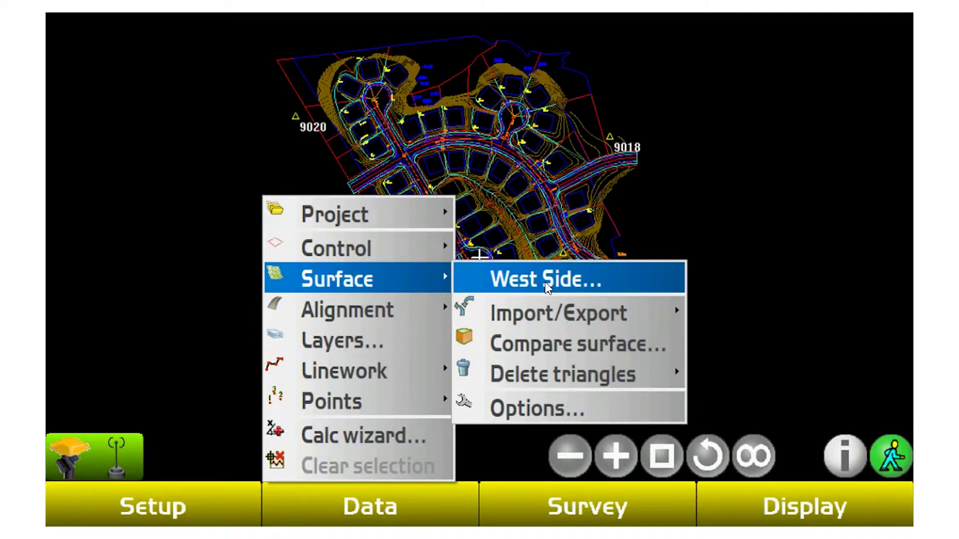
click(544, 281)
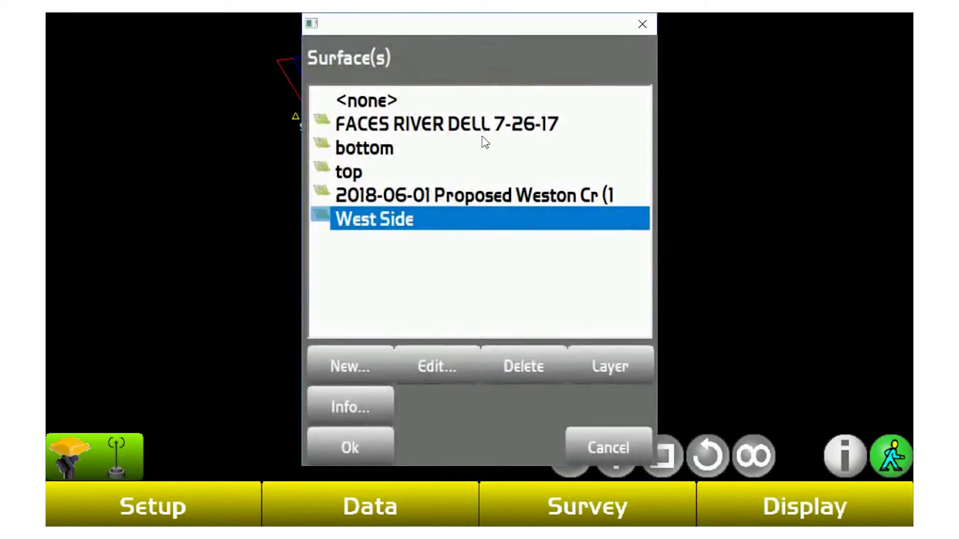
click(480, 129)
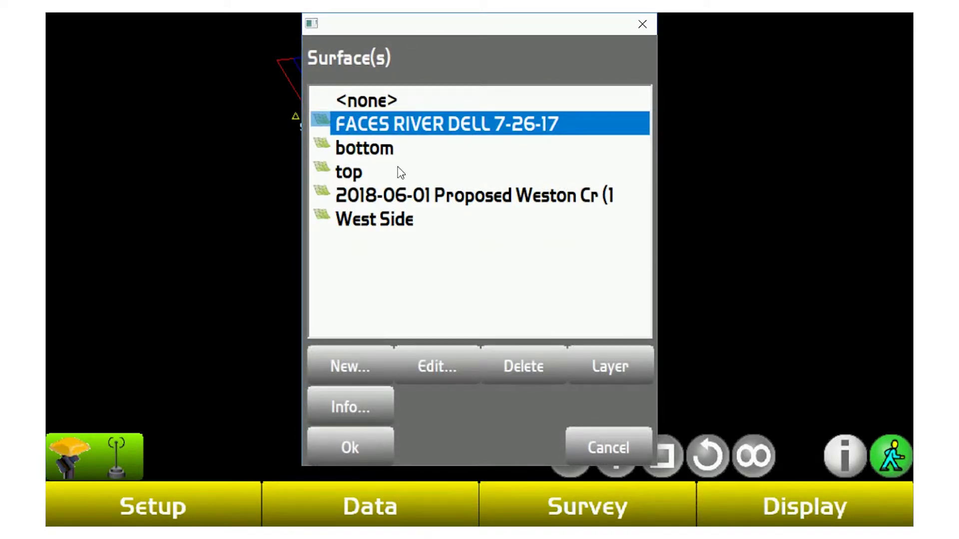
click(361, 445)
click(362, 446)
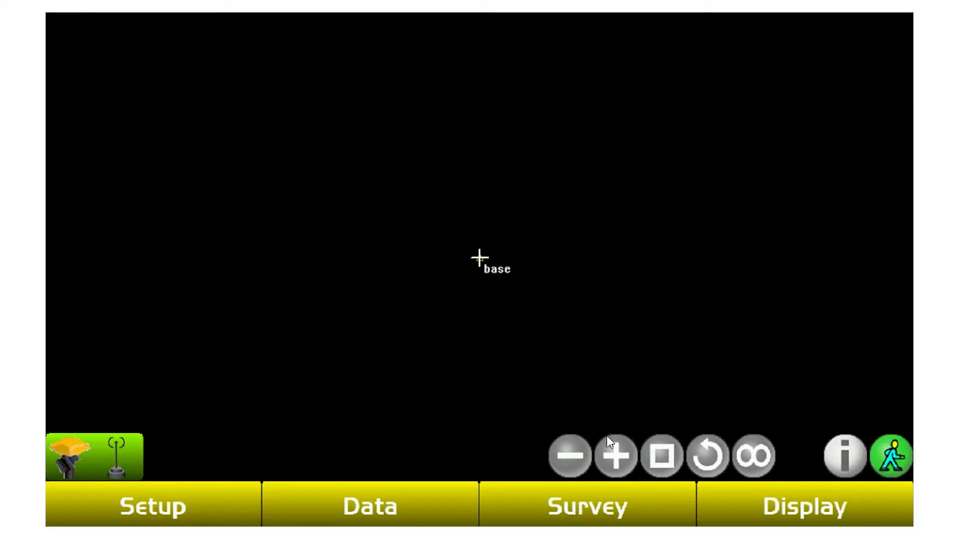
Toggle the scale bar in the map display options
click(746, 496)
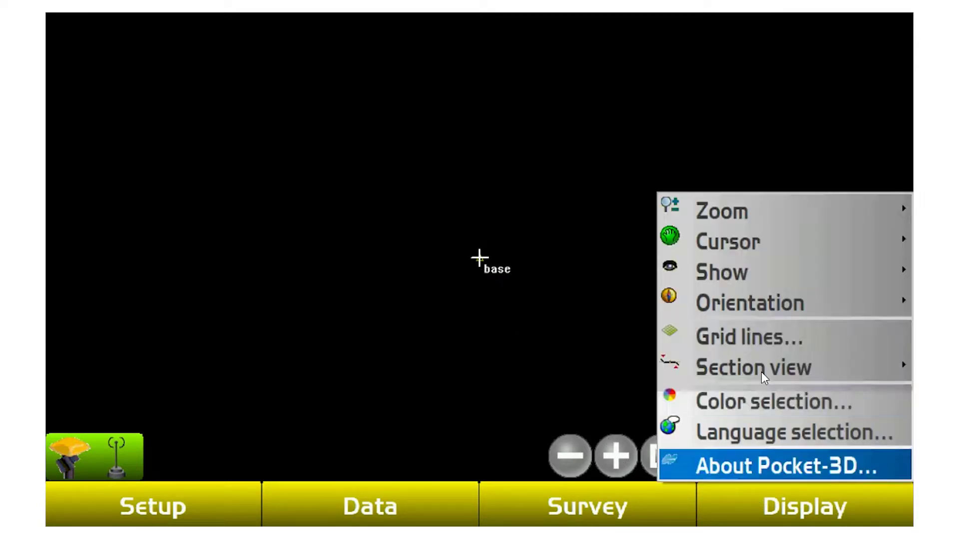
click(594, 269)
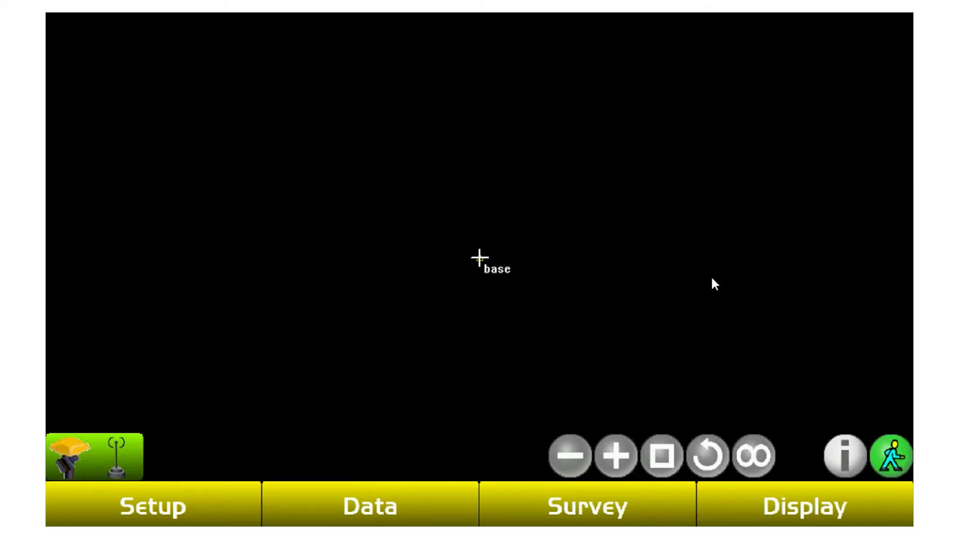
click(774, 507)
mouse_move(699, 272)
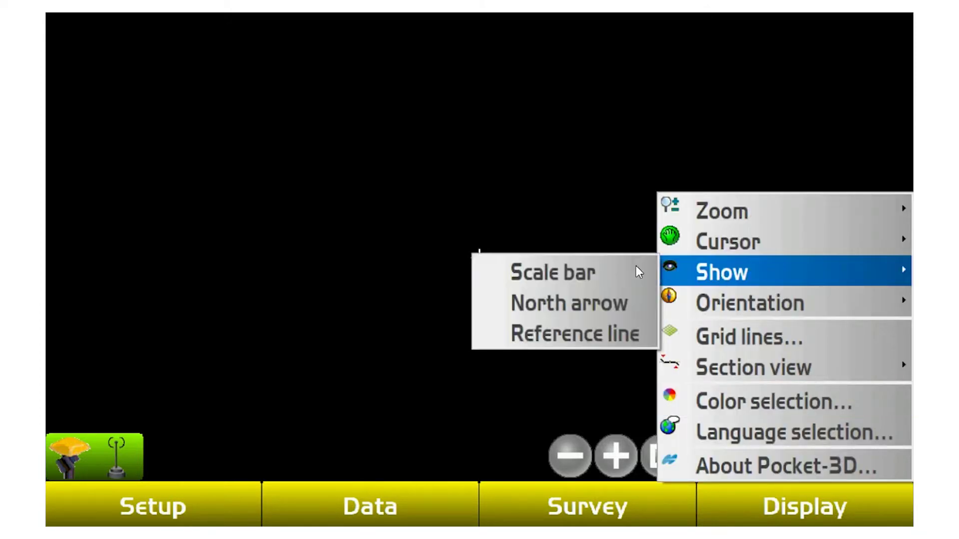
click(635, 266)
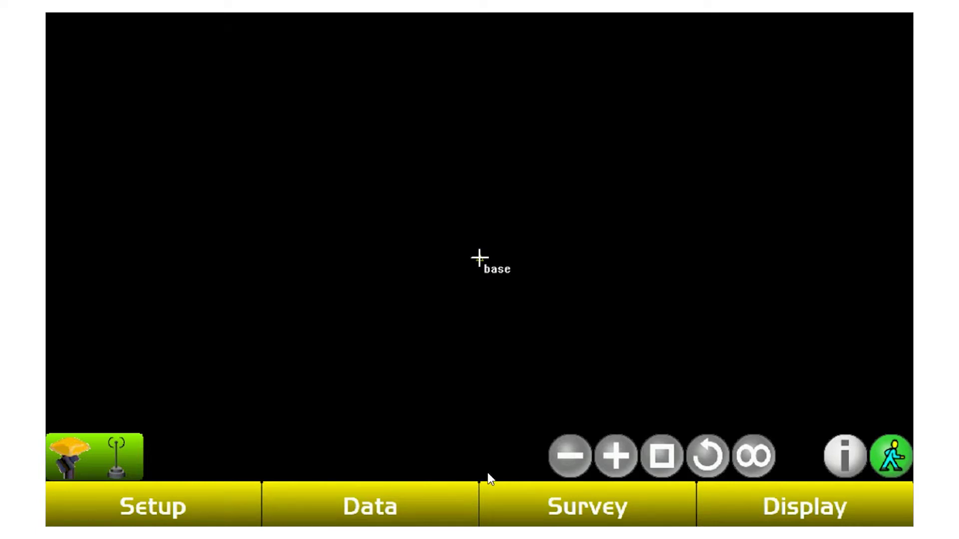
Select and uncheck every layer in Data > Layers, then zoom to extents
click(406, 492)
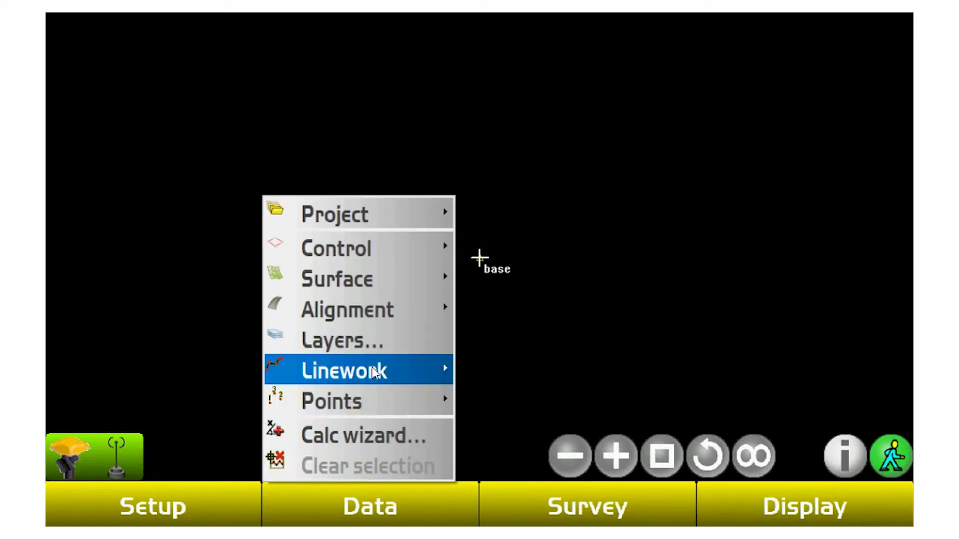
click(374, 347)
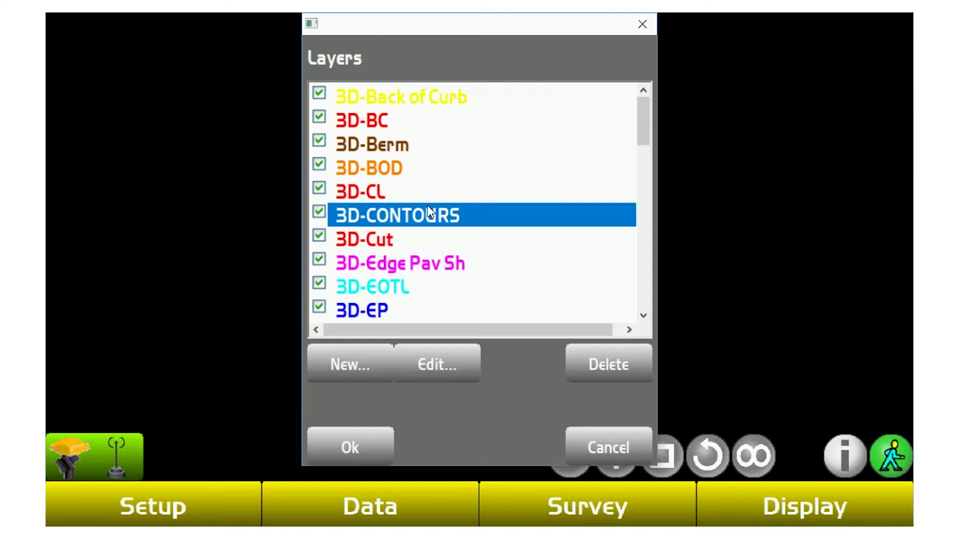
right_click(426, 192)
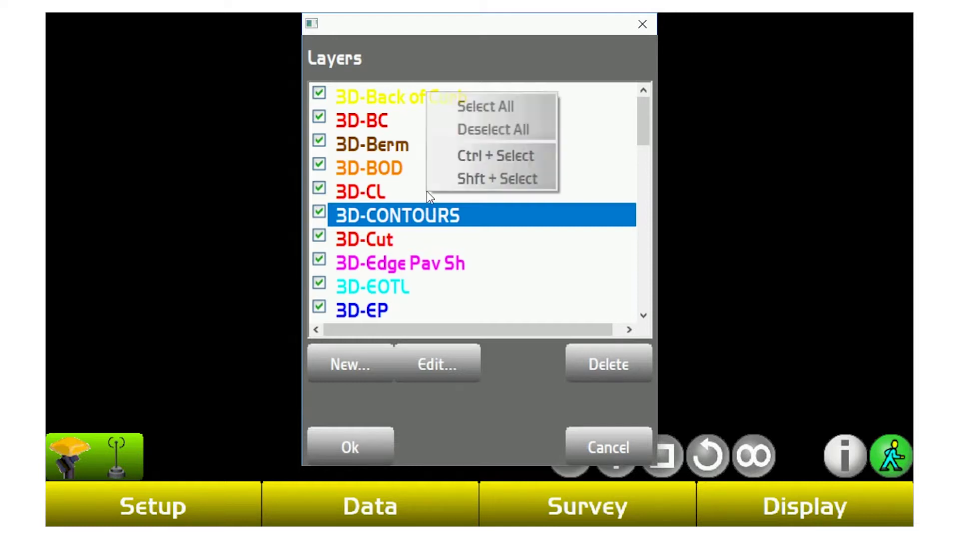
click(496, 106)
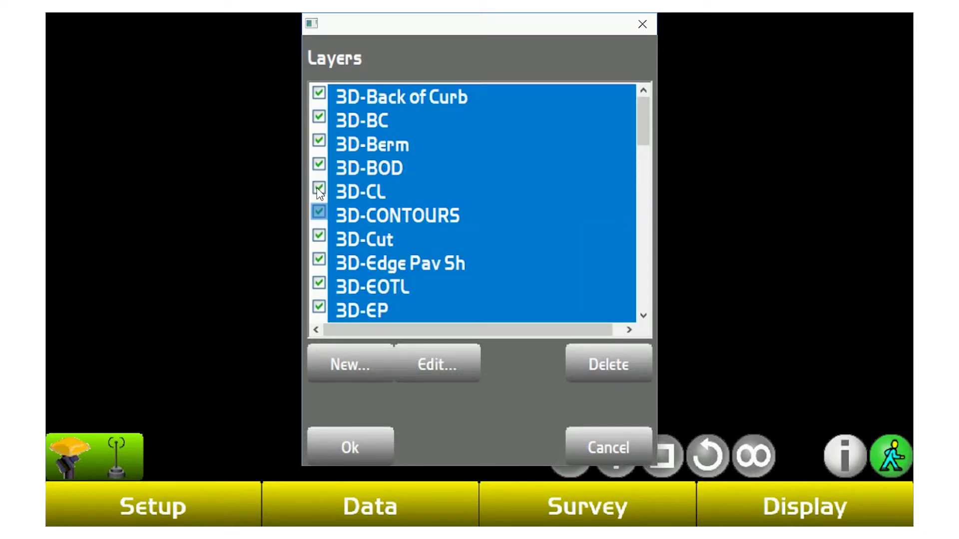
click(318, 212)
click(444, 217)
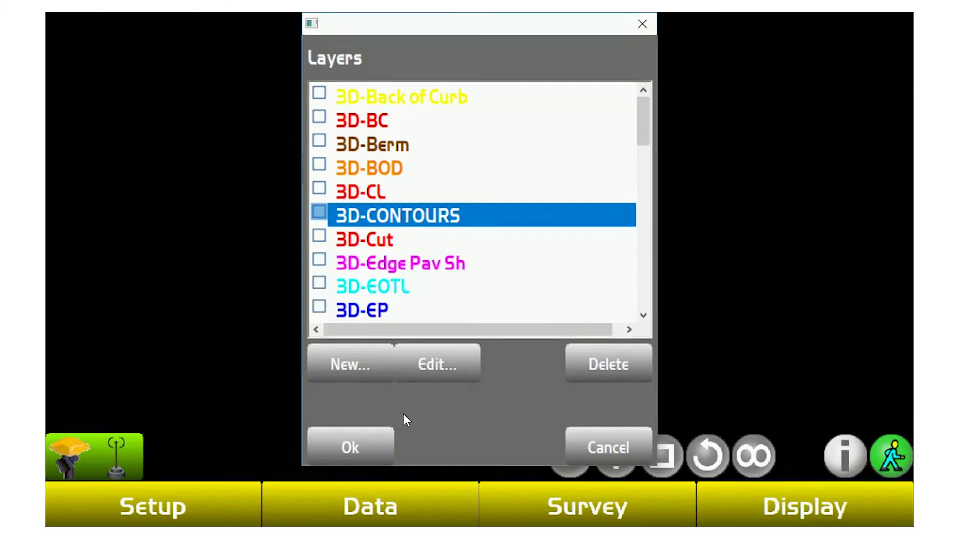
click(372, 446)
click(751, 457)
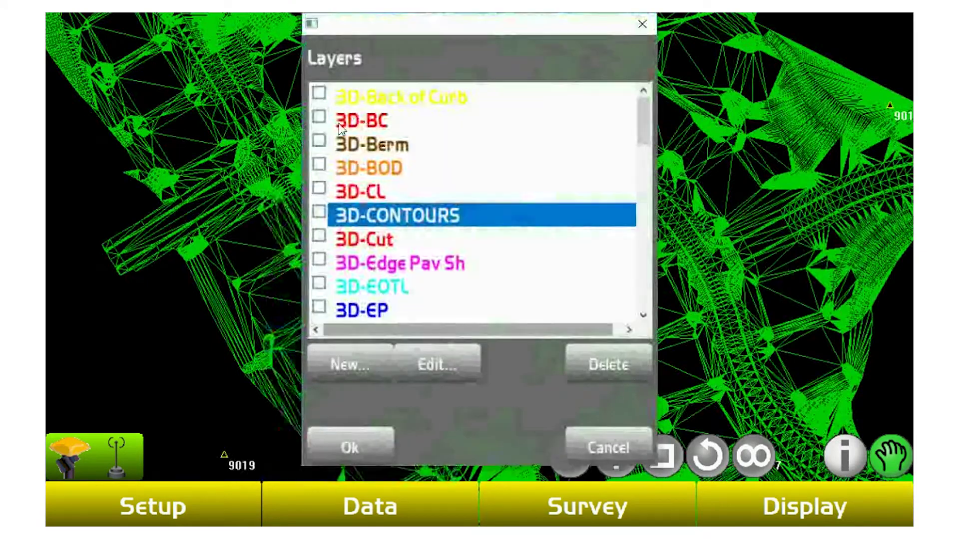
Check the 3D-BC curb layer in the Layers list and confirm
click(319, 117)
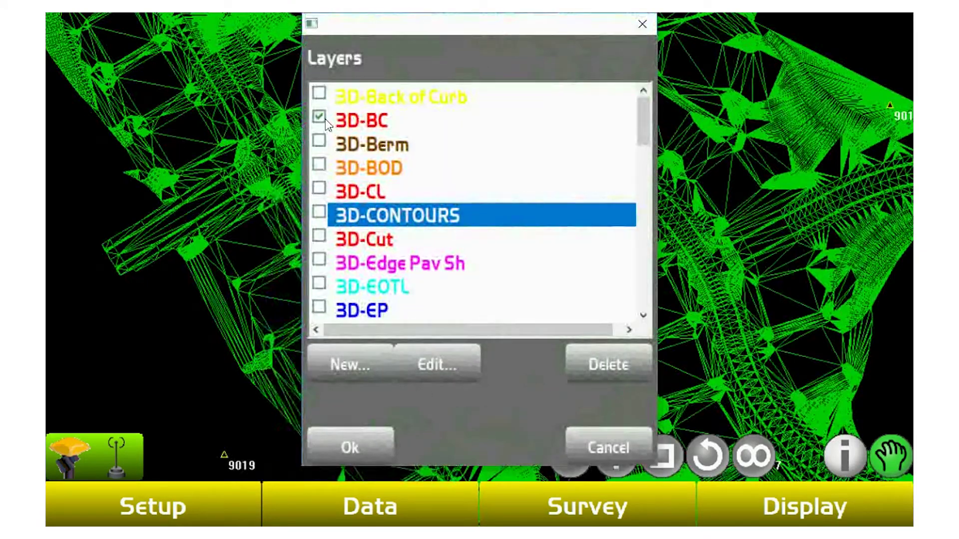
click(356, 447)
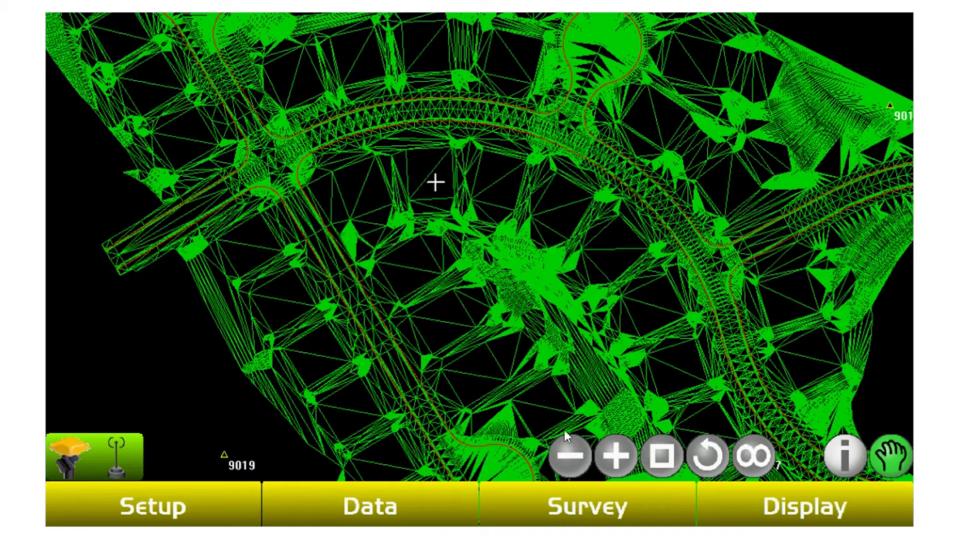
Zoom the surface out, in and to a window, then return to the whole-site view
click(568, 459)
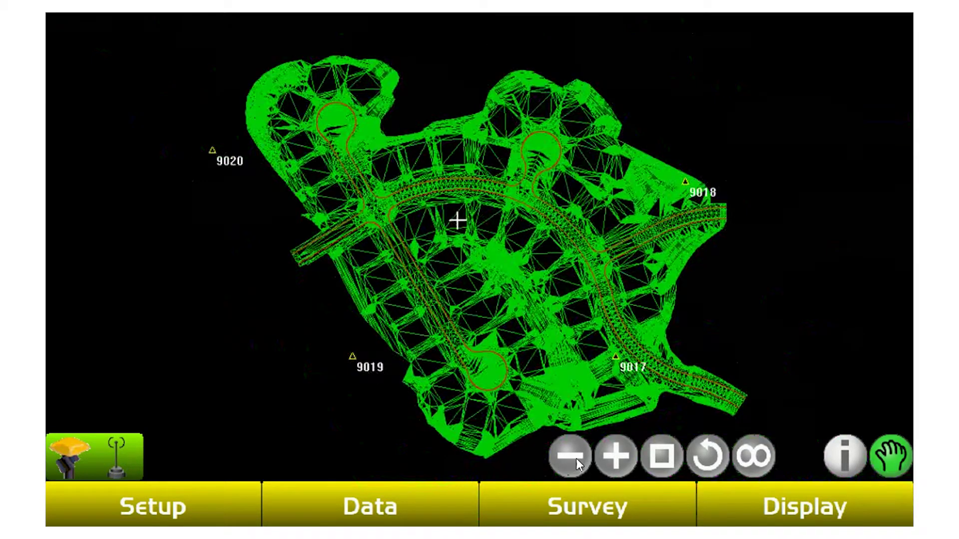
click(569, 459)
click(615, 459)
click(615, 457)
drag(343, 188, 418, 247)
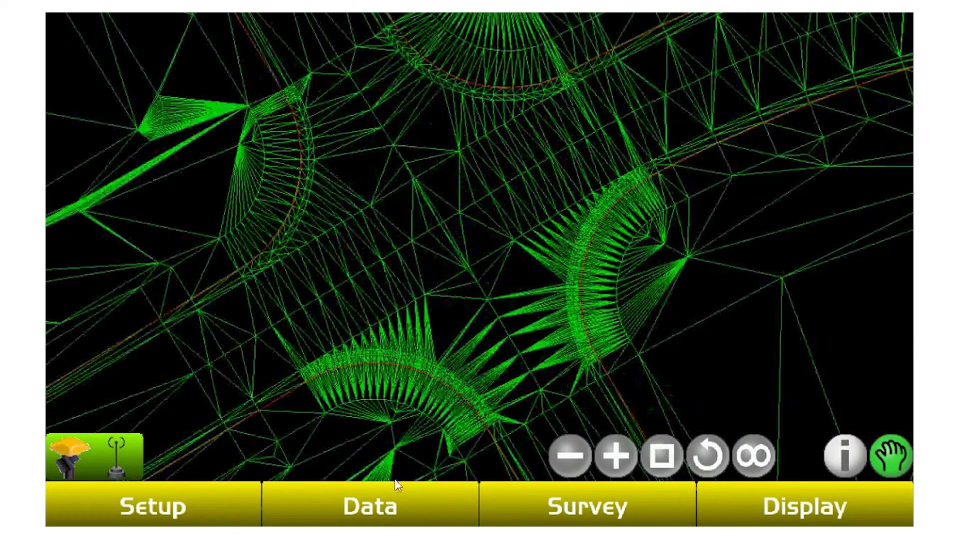
click(712, 464)
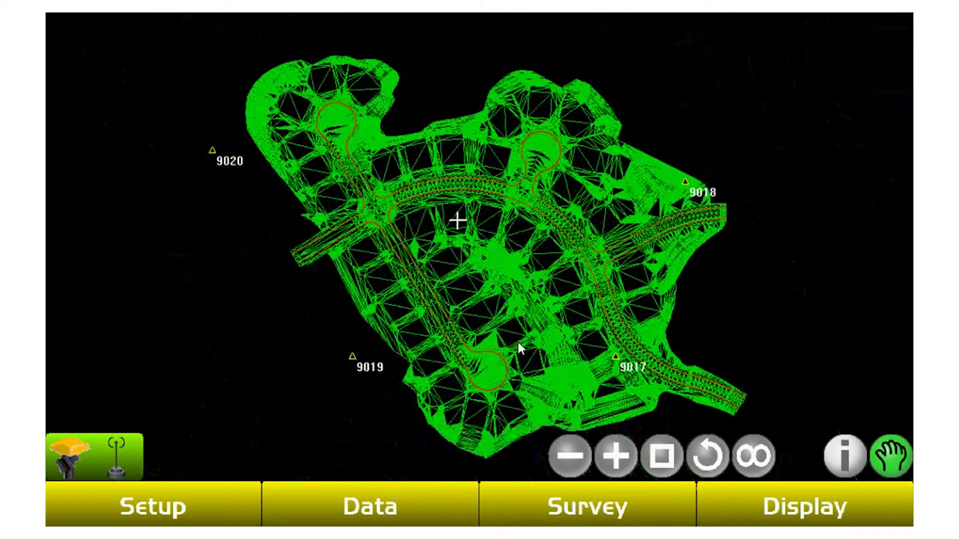
click(370, 505)
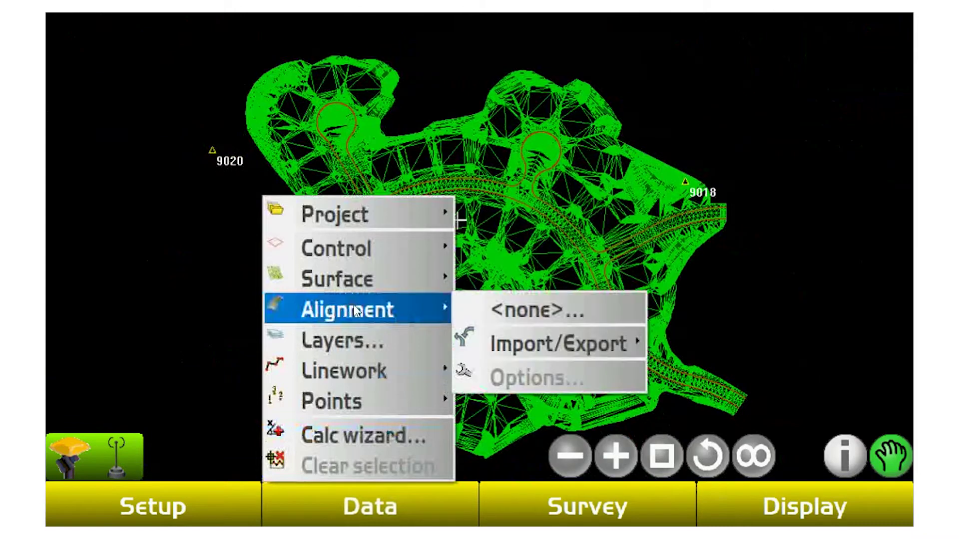
Turn off Show triangles in the surface Display options so only curb lines remain
mouse_move(371, 280)
click(530, 414)
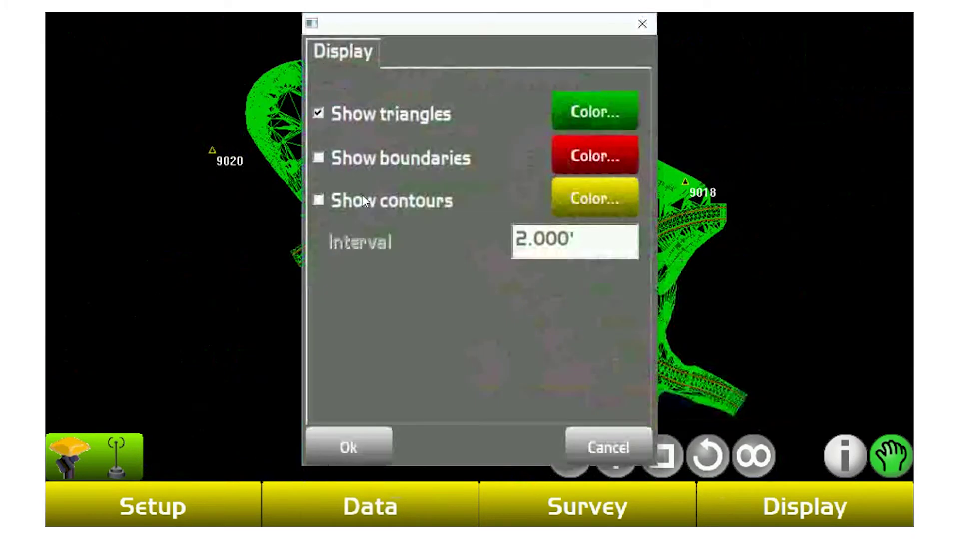
click(364, 459)
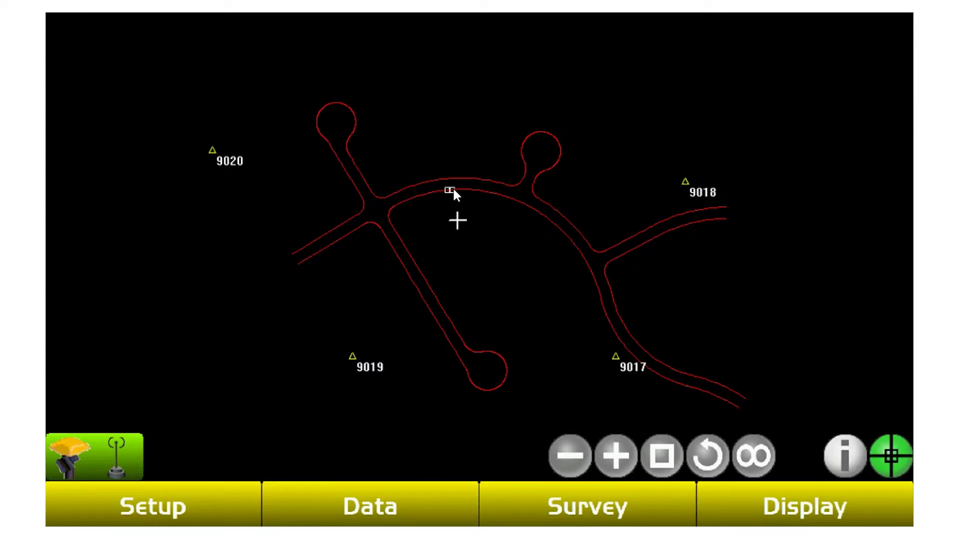
click(827, 443)
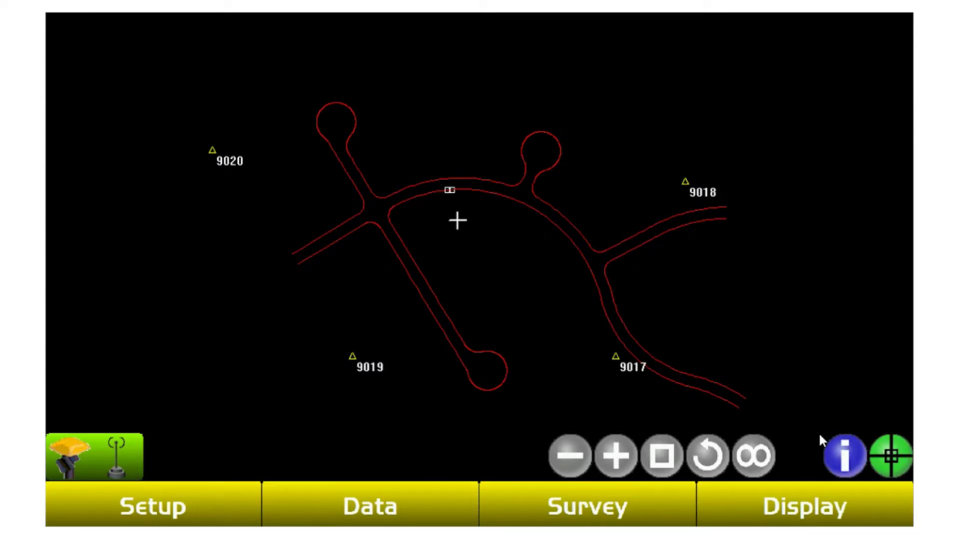
View a 3D-BC curb segment's info, then close it and the not-registered message
click(877, 448)
click(639, 408)
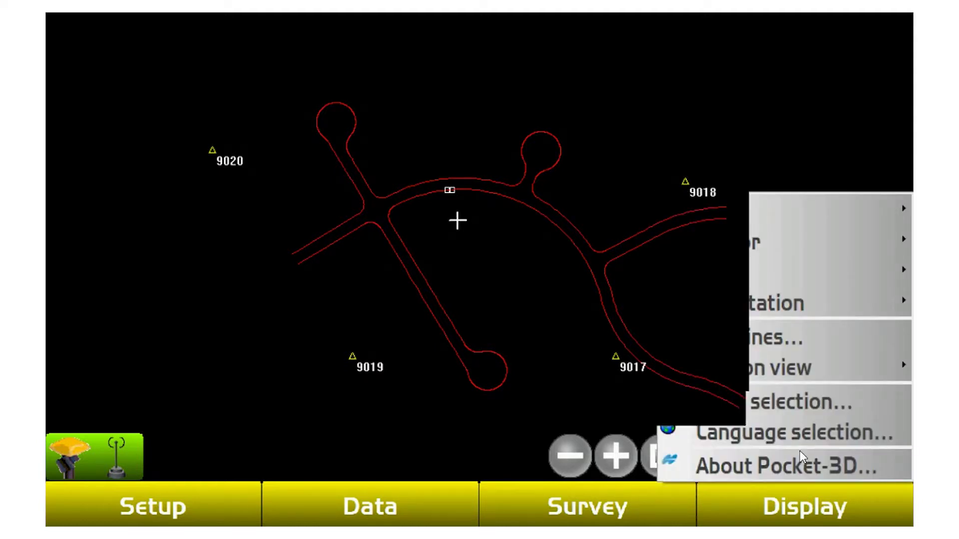
click(844, 455)
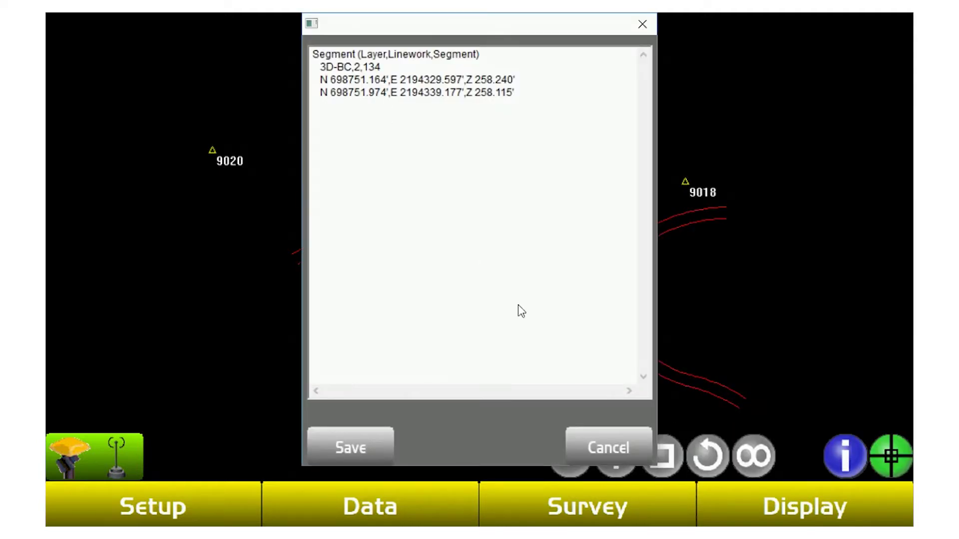
click(614, 439)
click(861, 450)
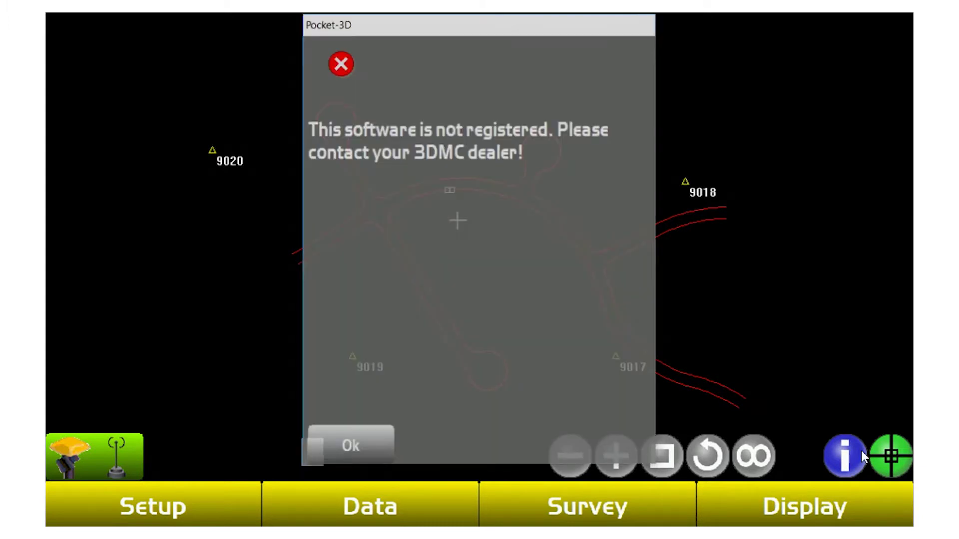
click(352, 435)
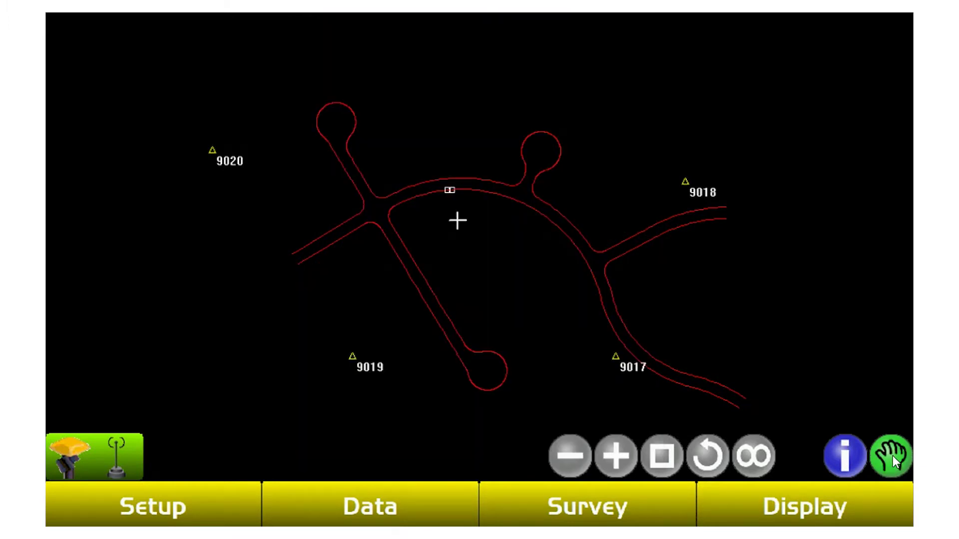
Change the map's tap behaviour and zoom and pan to frame the curb lines
click(614, 457)
click(615, 457)
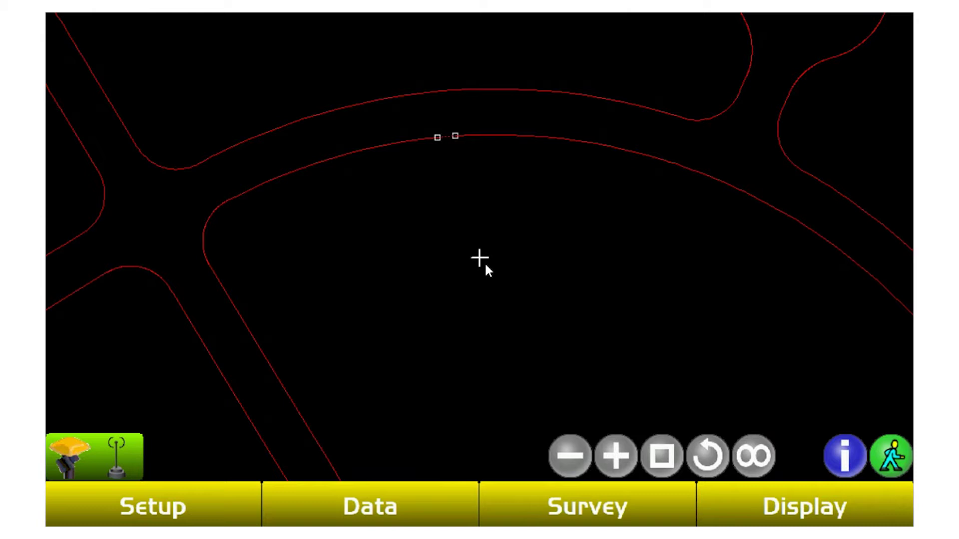
click(892, 453)
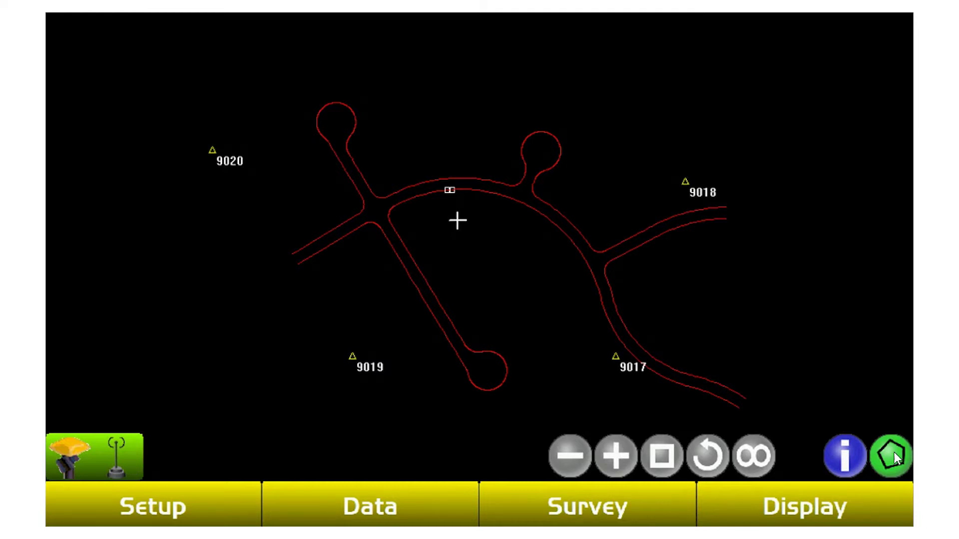
click(894, 452)
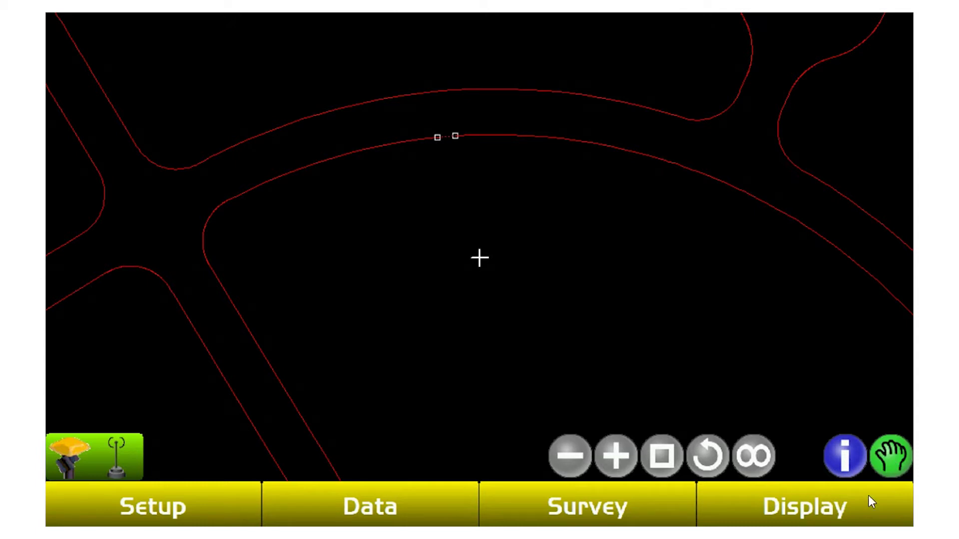
drag(524, 243, 443, 259)
Select the curved inner curb line and zoom out to see its vertices along its full length
click(570, 456)
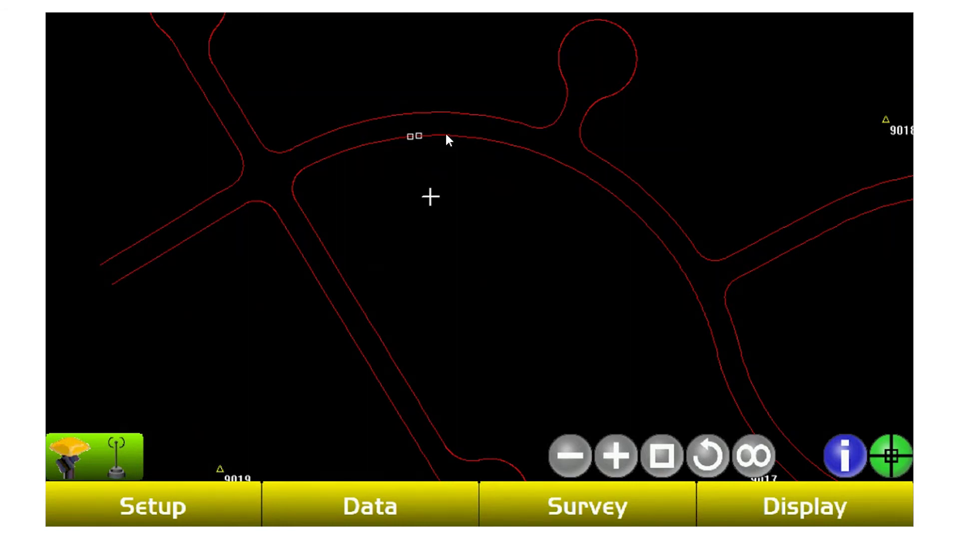
click(424, 142)
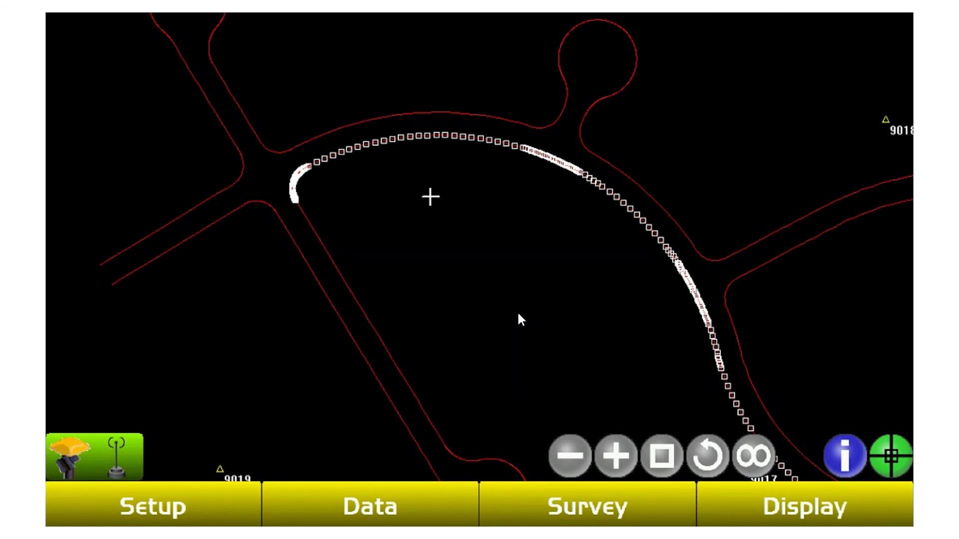
click(572, 453)
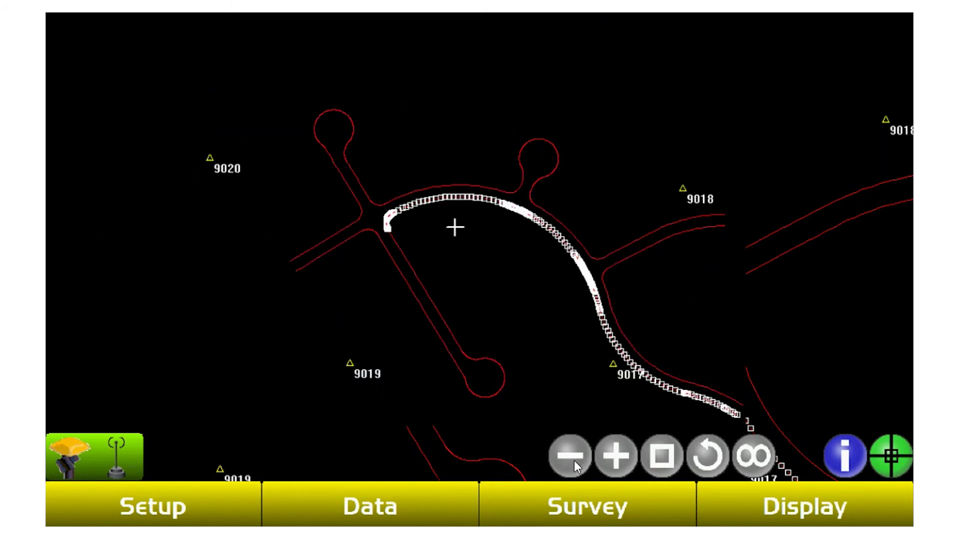